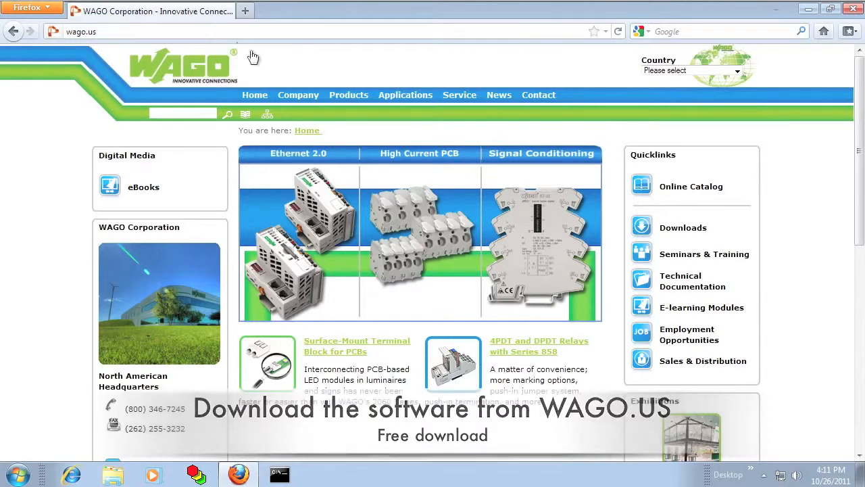
- On wago.us, accept the Automation download terms and list the WAGO-I/O-SYSTEM 750/753 downloads
click(675, 229)
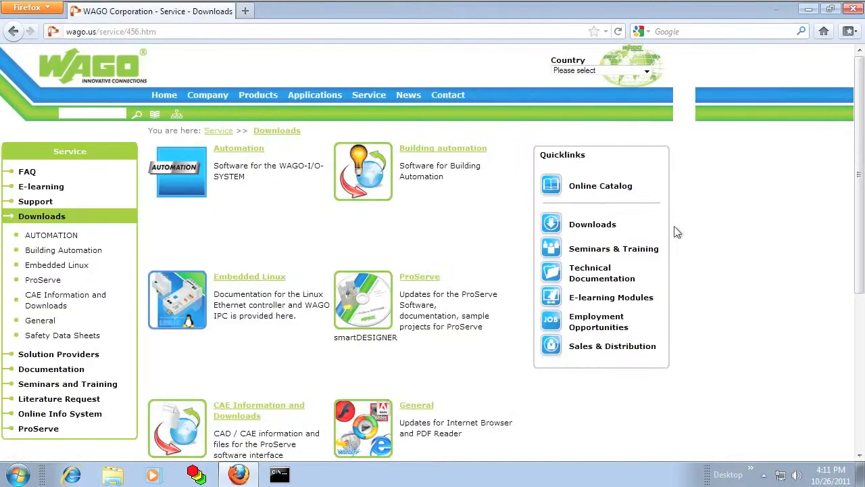
click(237, 151)
click(401, 242)
click(309, 149)
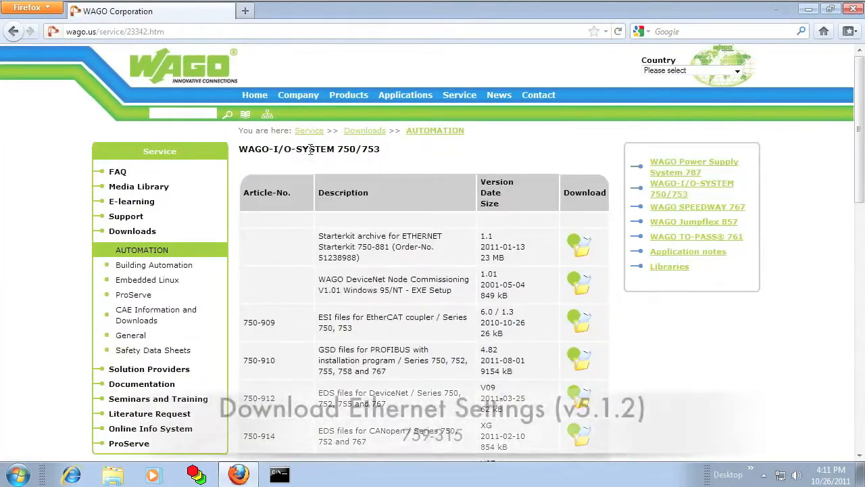
scroll(473, 347, down, 10)
- Save the 759-316 Ethernet Settings and 759-923 USB Service Cable Driver zips, then minimize Firefox
click(578, 315)
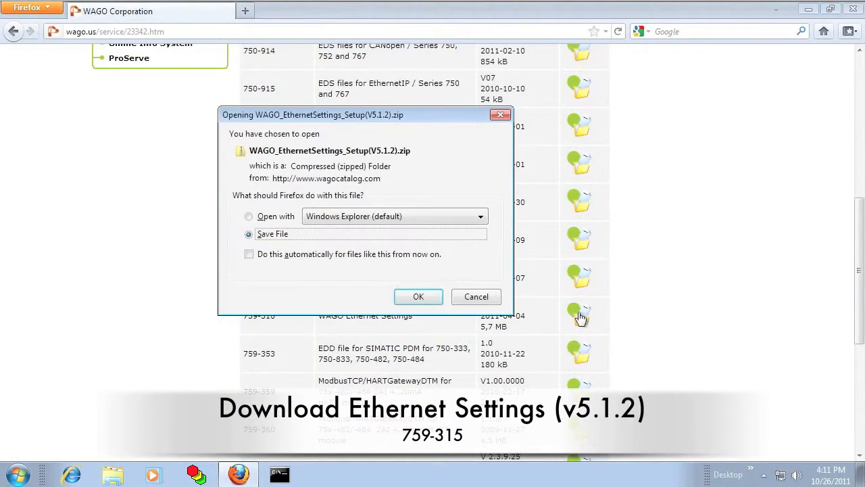
click(427, 297)
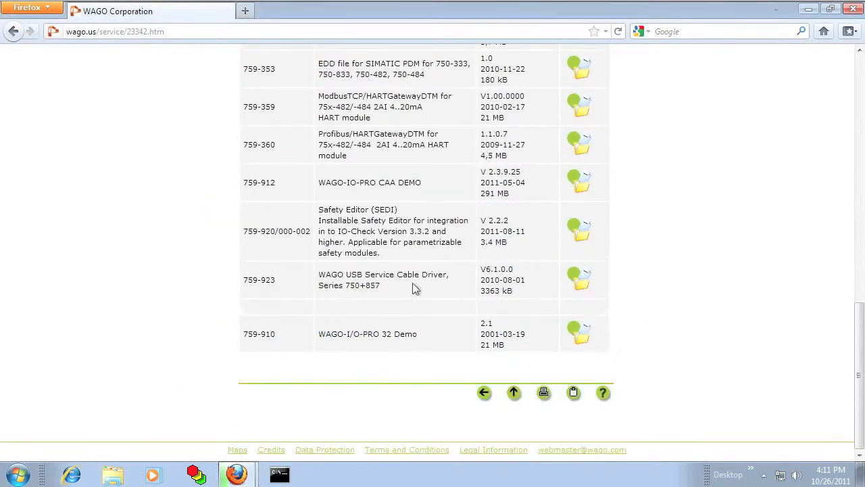
click(578, 278)
click(417, 296)
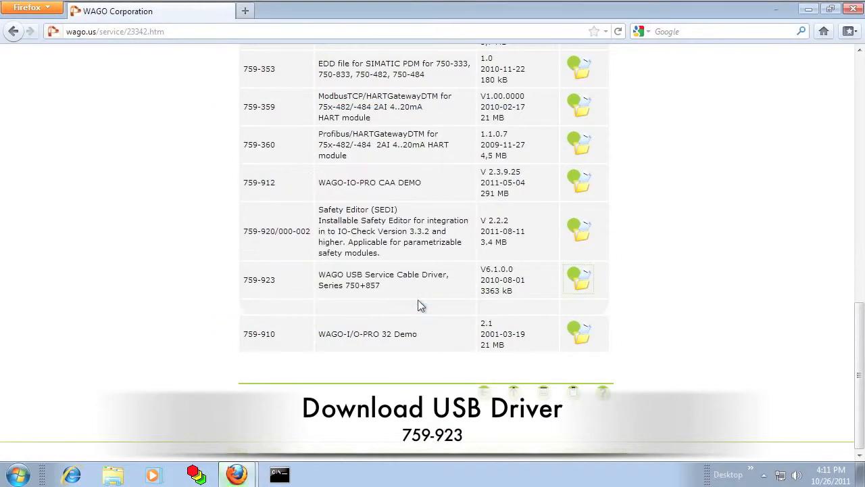
click(811, 9)
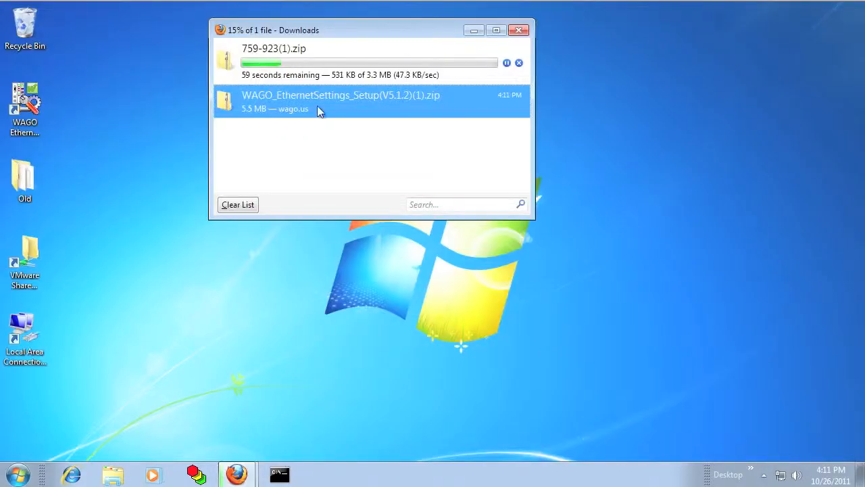
- Run Setup from the Ethernet Settings zip to install WAGO Ethernet Settings 5.1.2
double_click(237, 105)
double_click(452, 111)
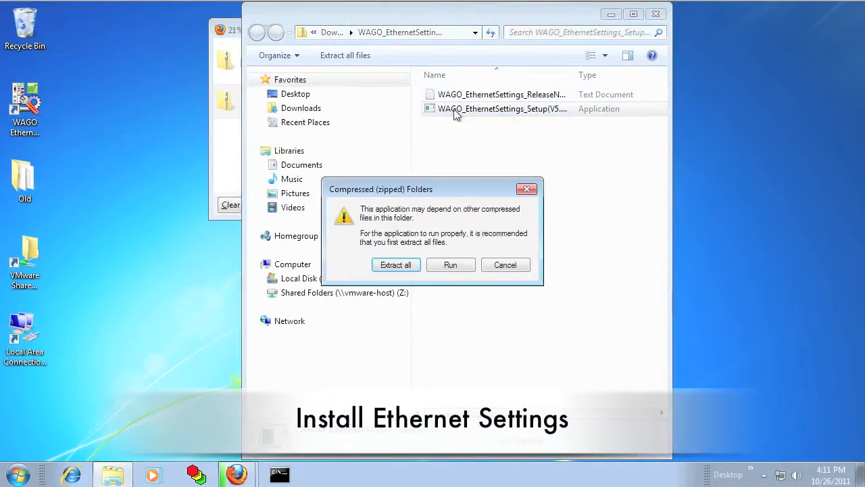
click(449, 264)
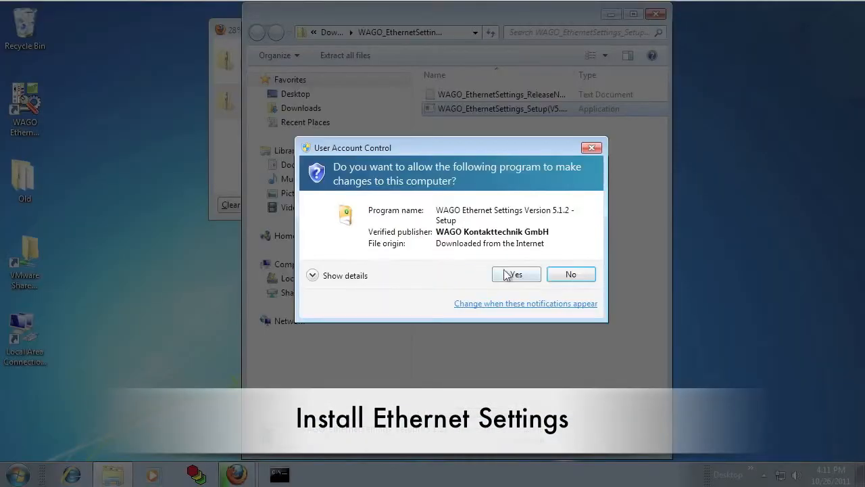
click(513, 277)
click(510, 348)
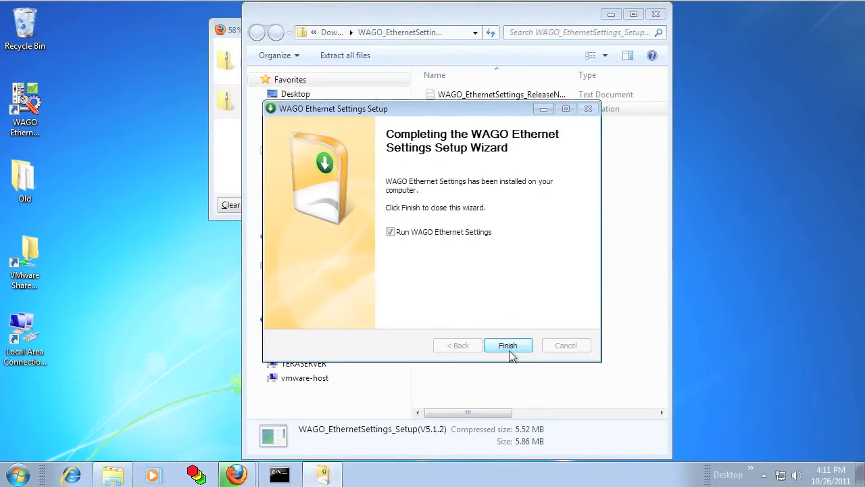
click(508, 346)
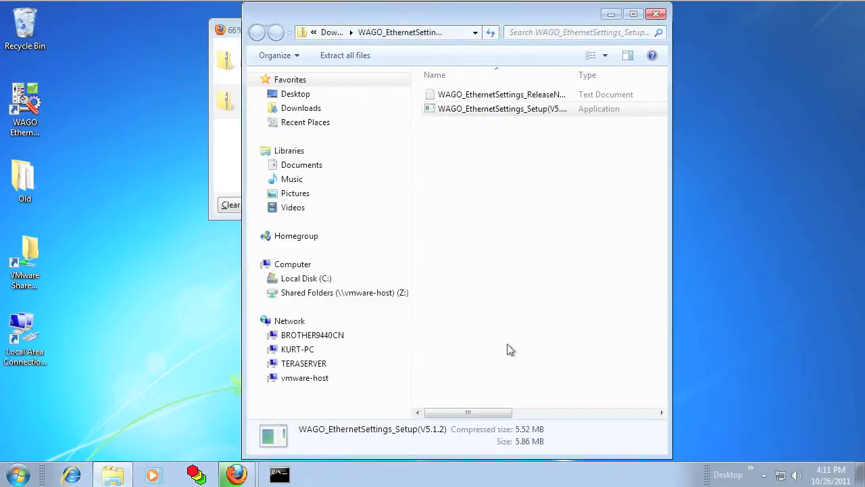
click(226, 180)
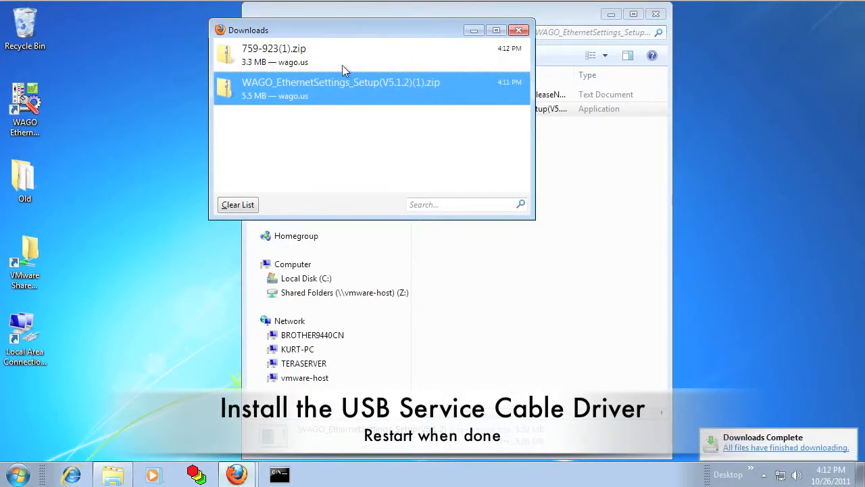
- Run the WIN2k_XP_VISTA_WIN7 driver Setup from 759-923(1).zip, install the cable driver, and restart
double_click(342, 65)
double_click(492, 95)
double_click(492, 94)
double_click(479, 124)
click(588, 273)
click(463, 276)
click(477, 268)
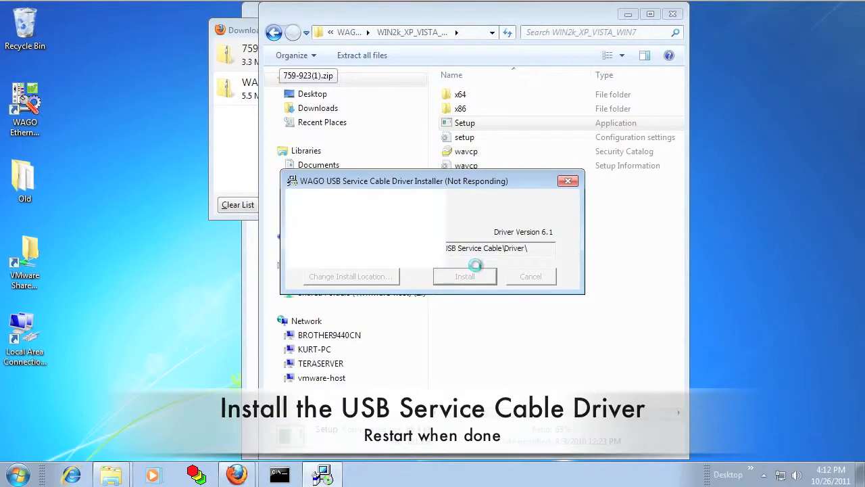
click(442, 255)
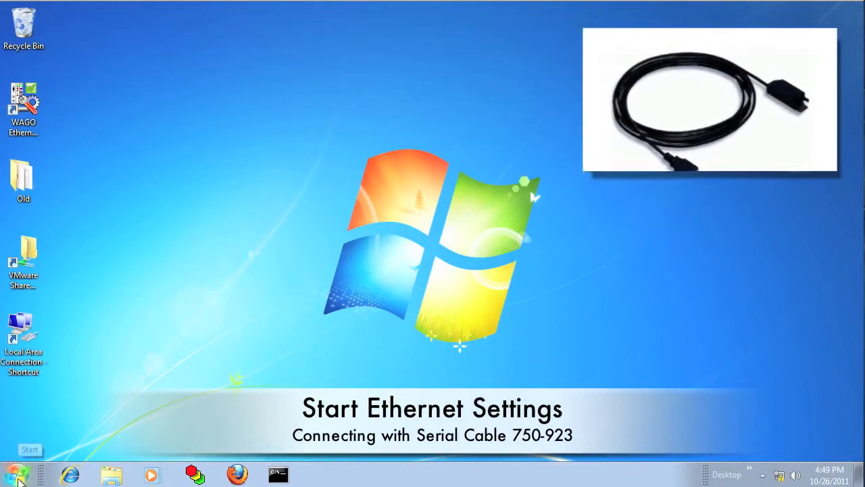
- Launch WAGO Ethernet Settings from the WAGO Software program group
click(16, 475)
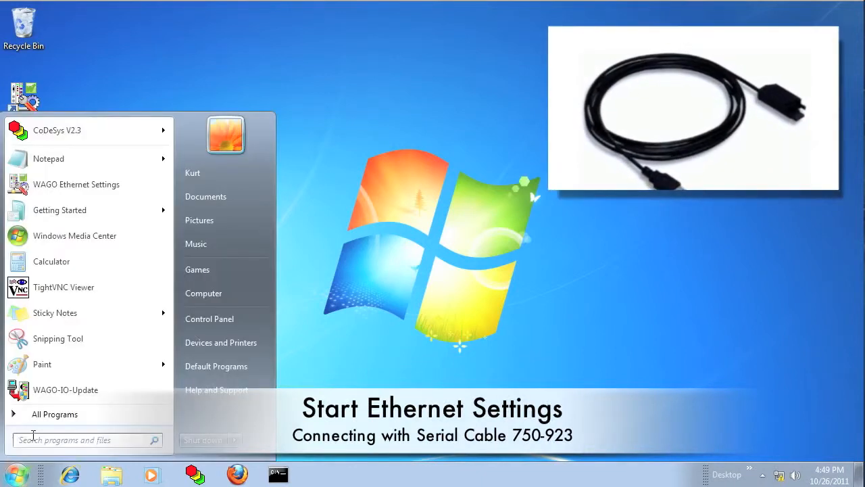
click(42, 413)
click(48, 368)
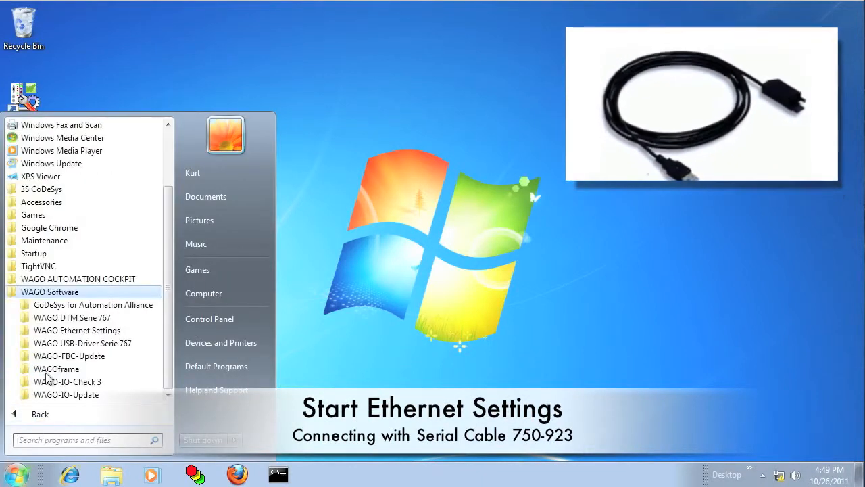
click(54, 331)
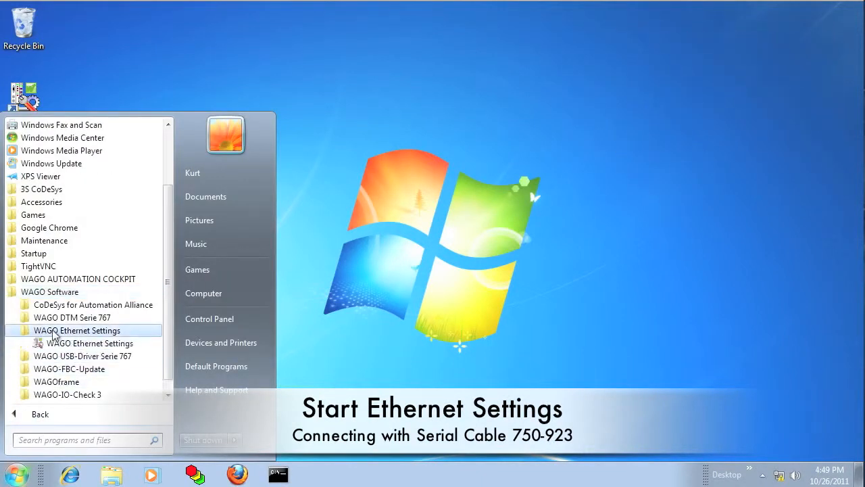
click(60, 344)
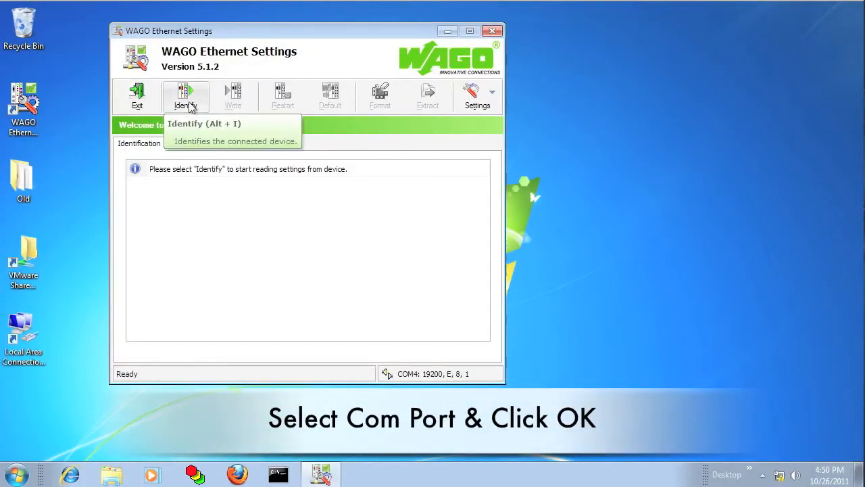
- Set communication to COM4 WAGO USB Service Cable and identify the connected PLC
click(465, 94)
click(481, 121)
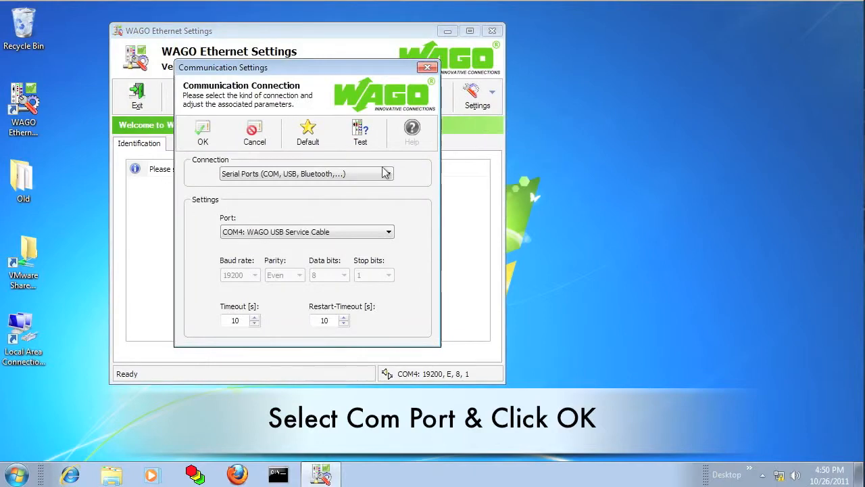
click(206, 135)
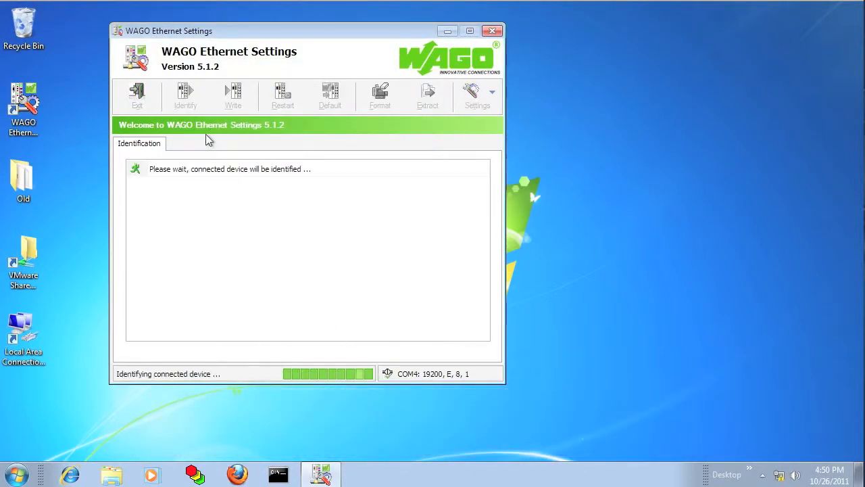
click(16, 474)
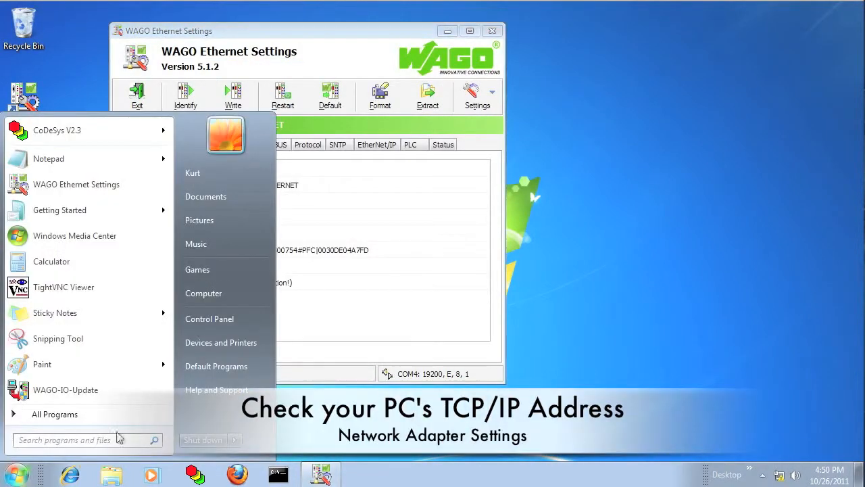
- Show Local Area Connection's IPv4 properties: static 192.168.1.20, mask 255.255.255.0
click(214, 322)
click(221, 281)
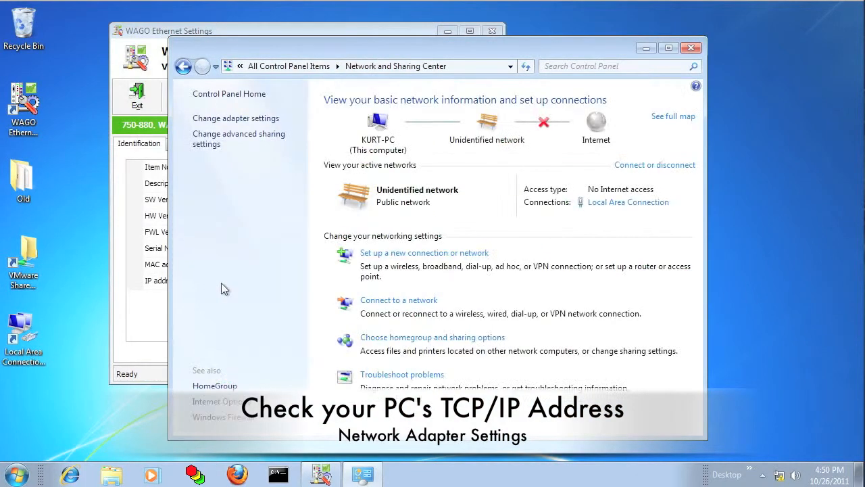
click(228, 119)
right_click(246, 126)
click(299, 253)
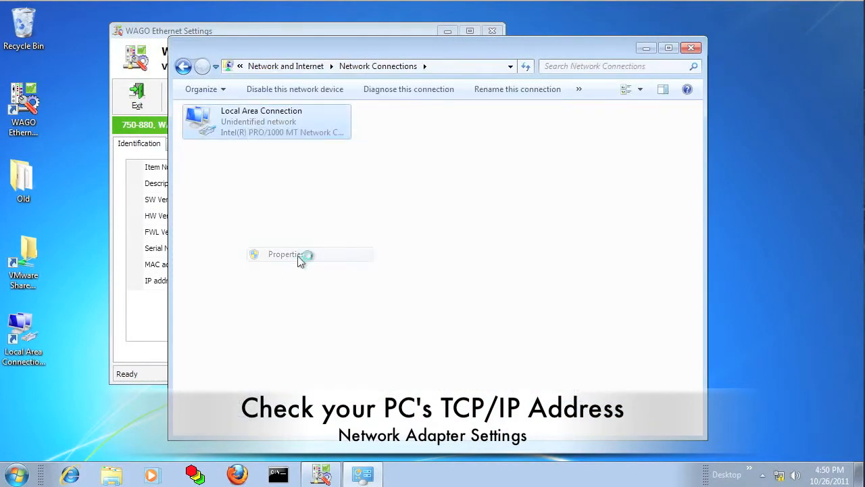
click(295, 255)
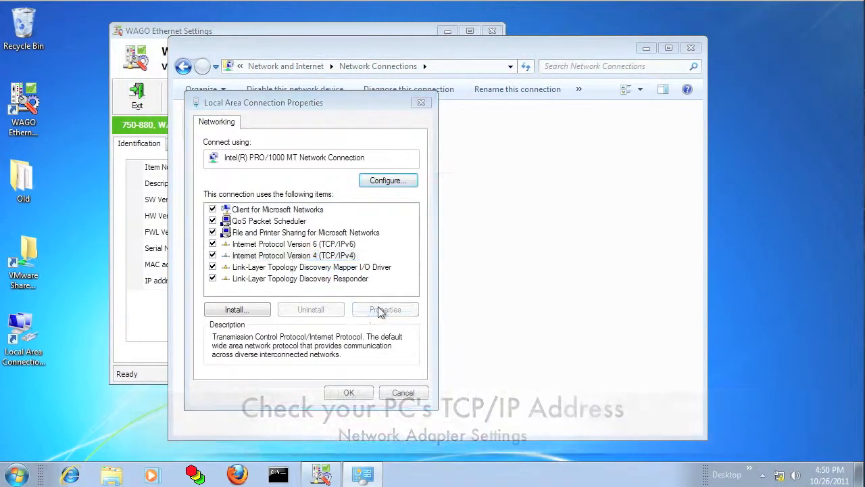
click(379, 309)
drag(339, 151, 654, 84)
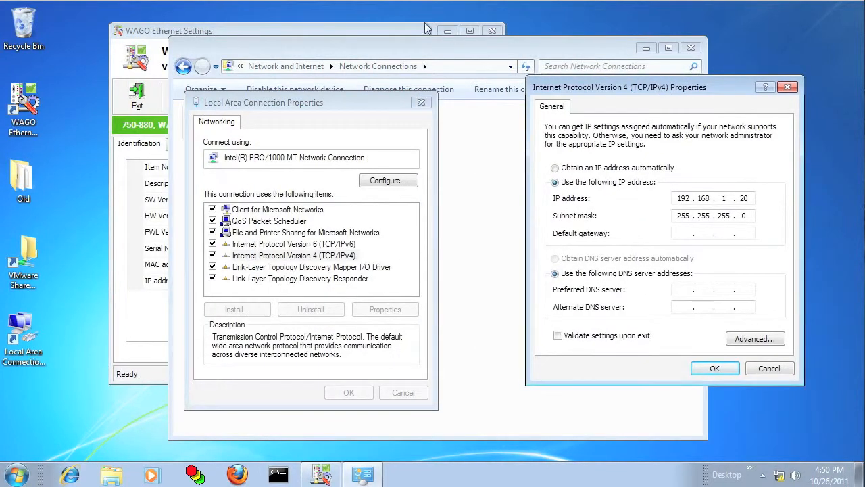
click(361, 30)
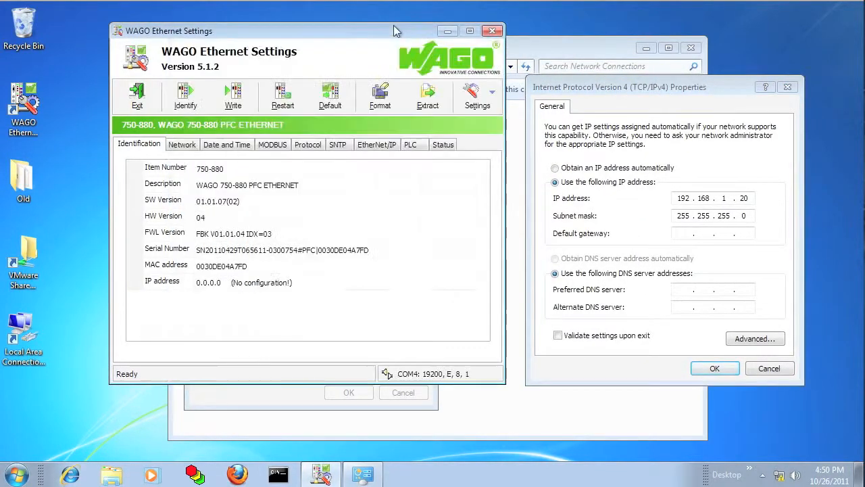
- Replace the PLC's static IP 0.0.0.0 with 192.168.1.3 on the Network tab and write it
click(185, 147)
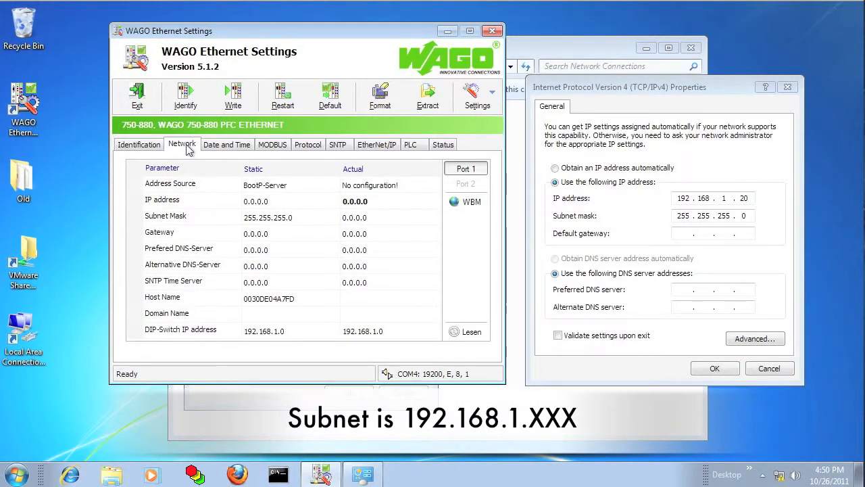
click(270, 203)
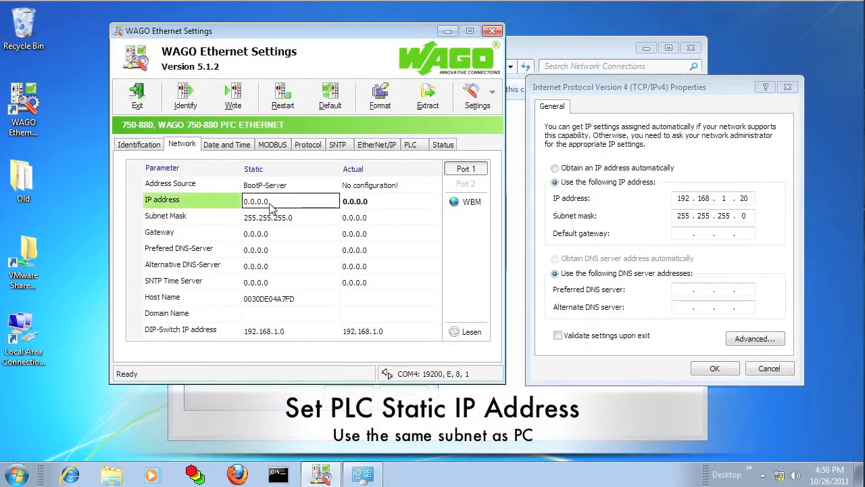
drag(274, 203, 238, 203)
text(192.168.1.)
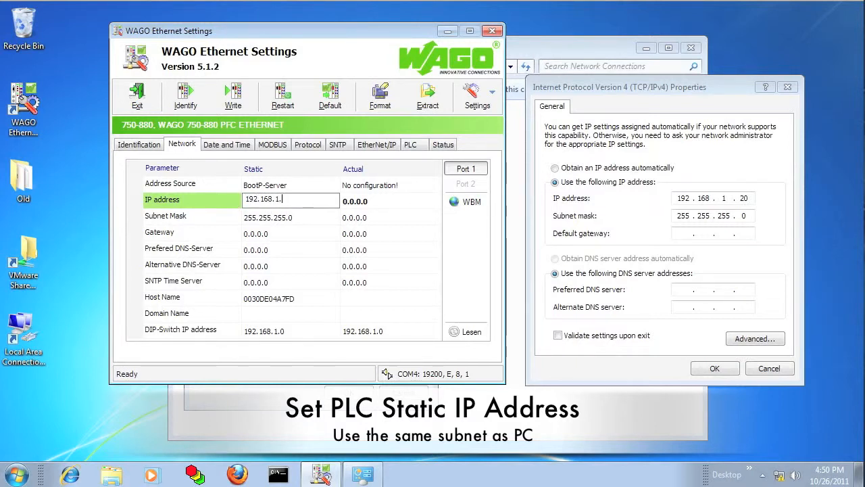
text(3)
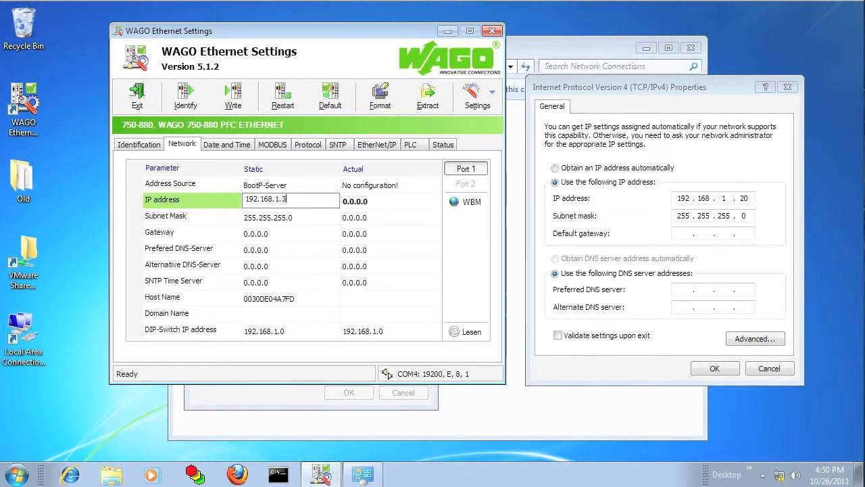
key(Return)
click(236, 100)
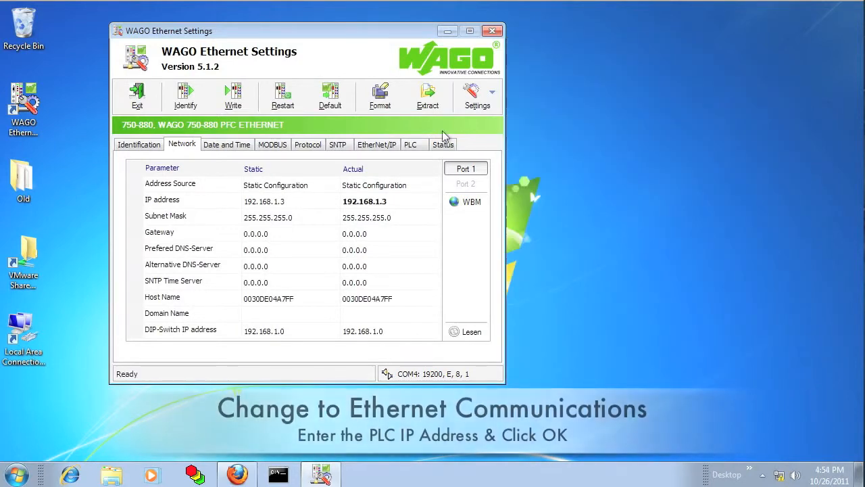
- Switch the communication connection to Ethernet (TCP/IP) at 192.168.1.3, then reopen the communication settings
click(477, 95)
click(489, 124)
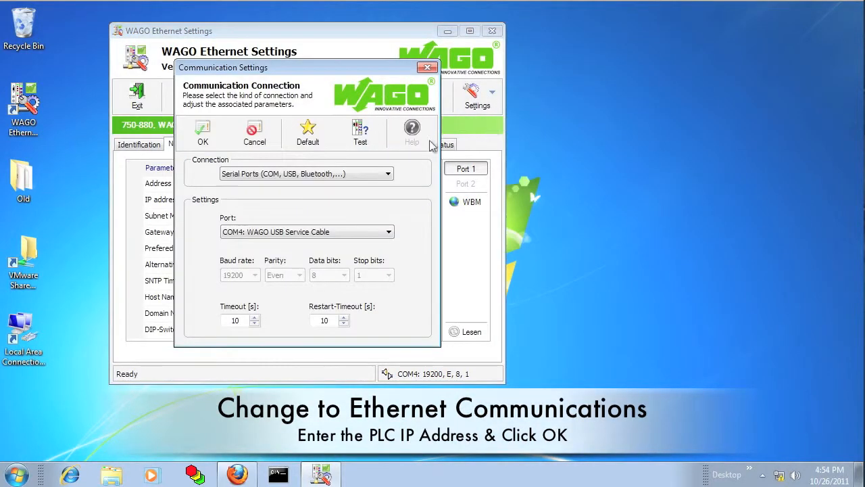
click(371, 176)
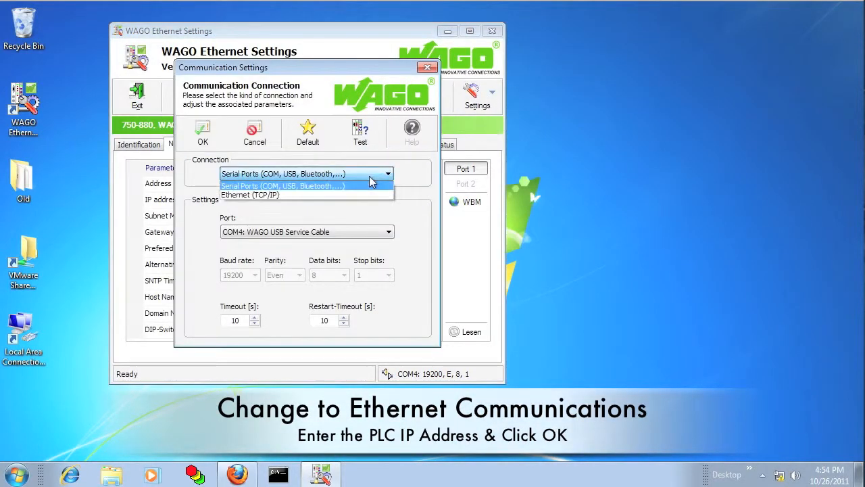
click(300, 195)
key(BackSpace)
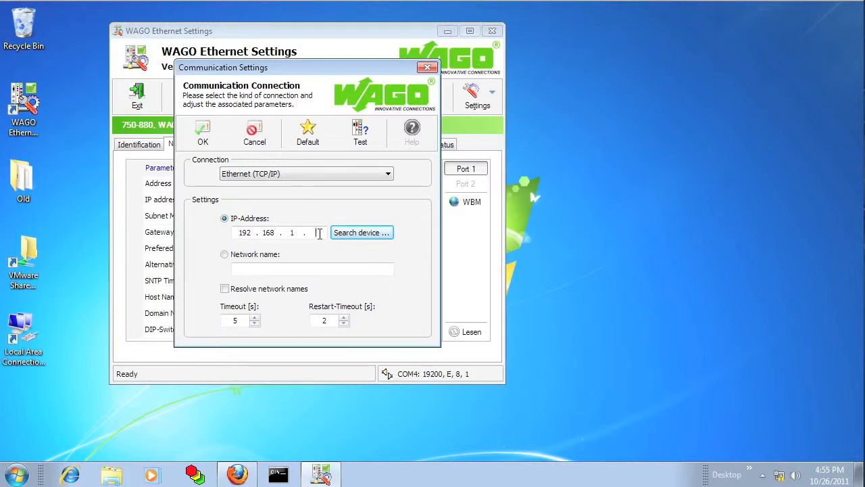
click(202, 133)
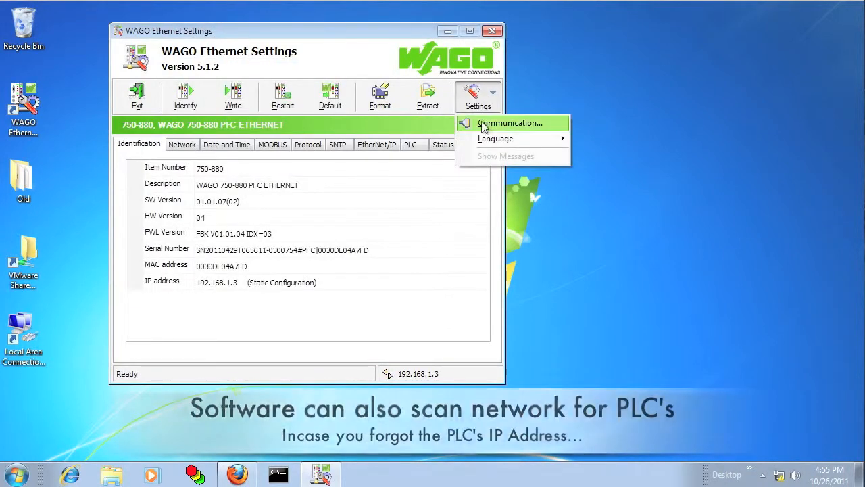
click(485, 123)
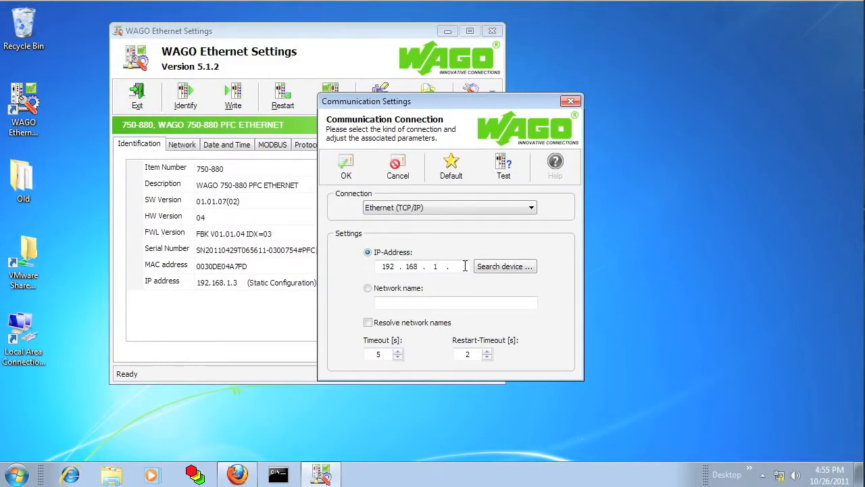
- Search the network, apply the 750-880 found at 192.168.1.3, and open its WBM page
click(500, 266)
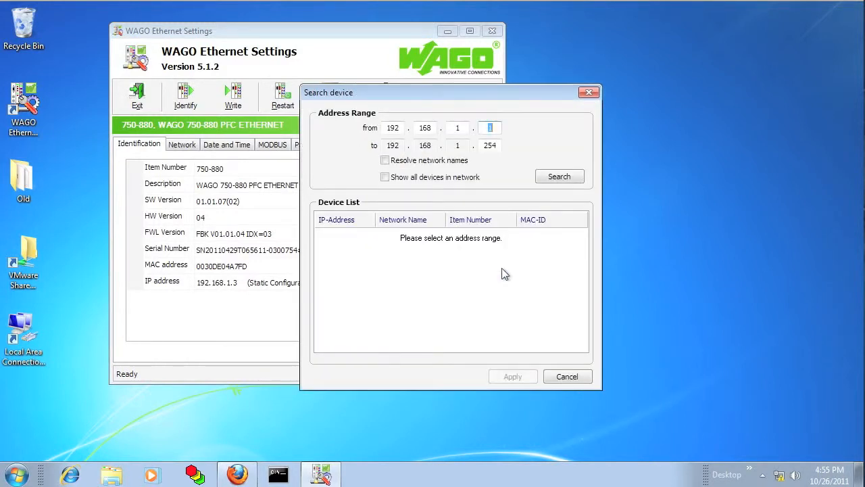
click(558, 178)
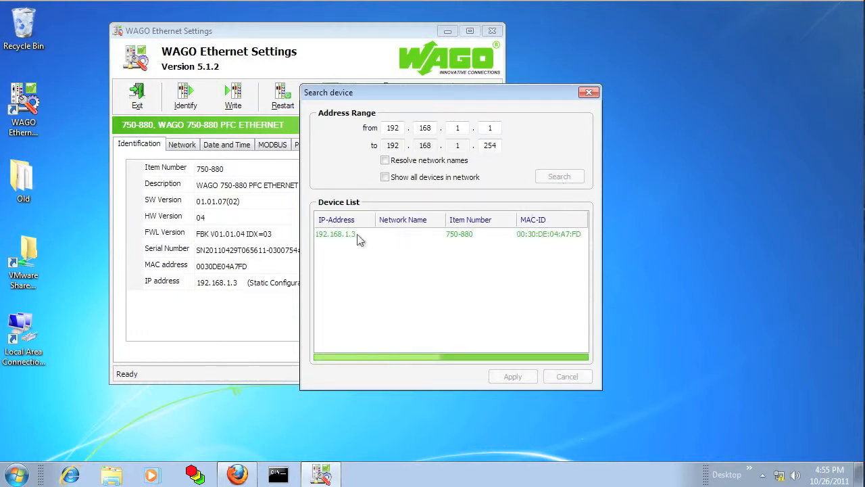
click(357, 235)
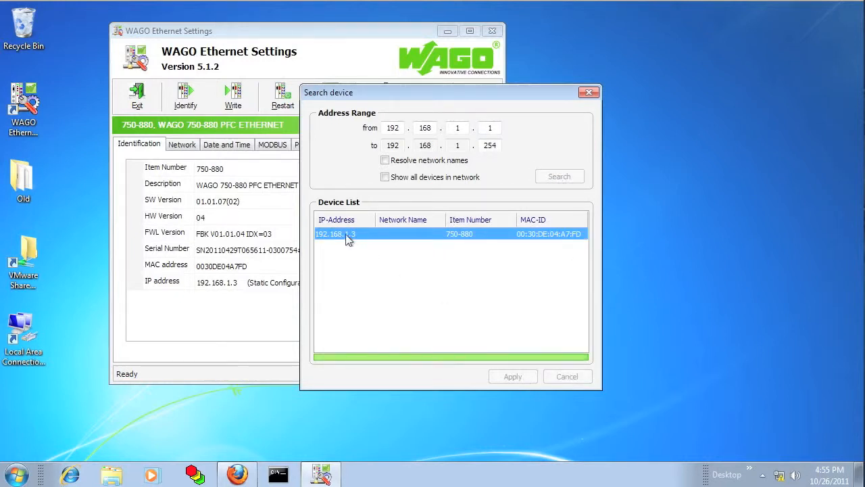
click(515, 377)
click(348, 169)
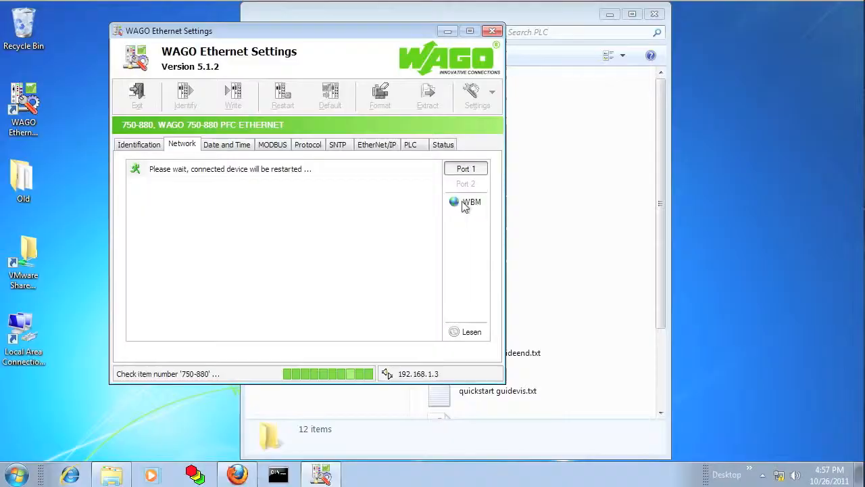
click(464, 206)
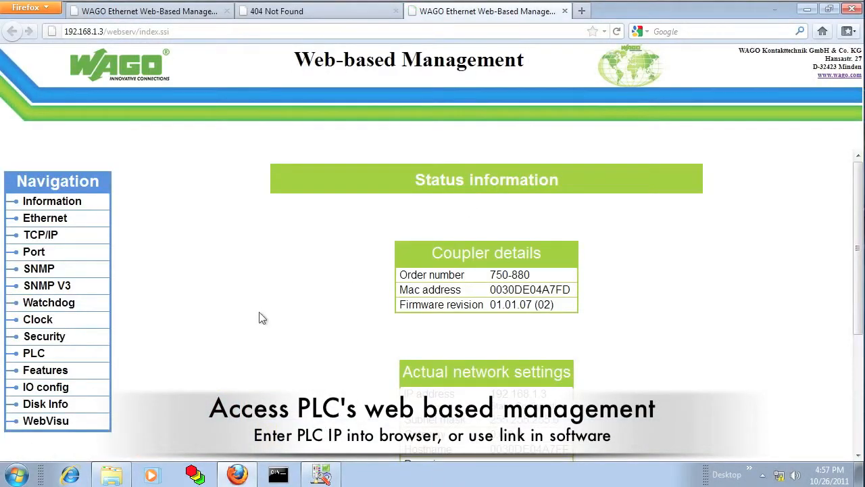
- Open the Disk Info page listing FAT drives A (1868 KB) and S (999552 KB)
click(60, 406)
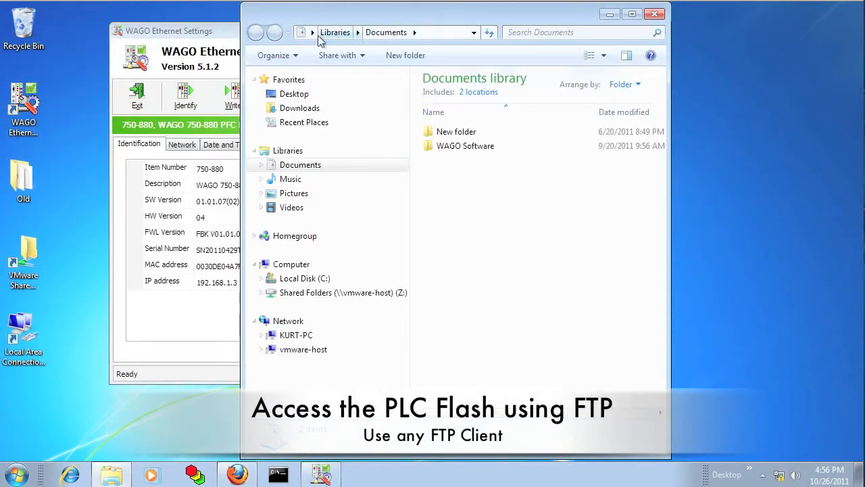
- Go to ftp://192.168.1.3 from Explorer's address bar
click(303, 36)
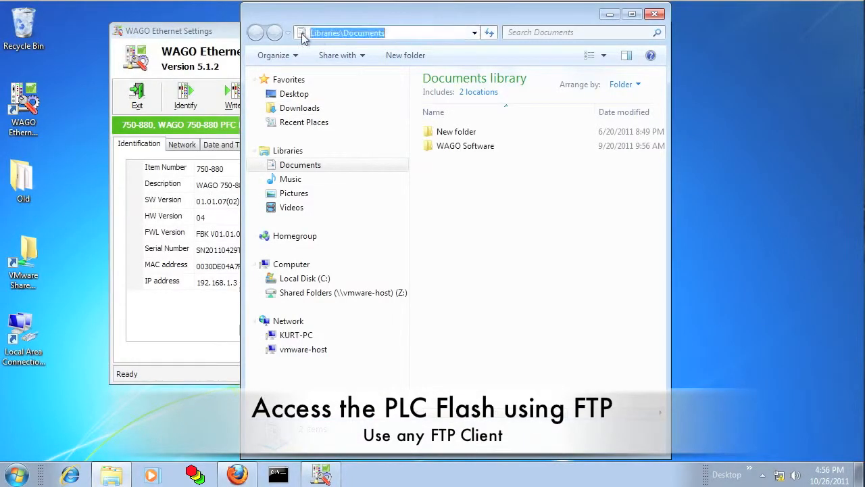
text(19)
key(BackSpace)
key(BackSpace)
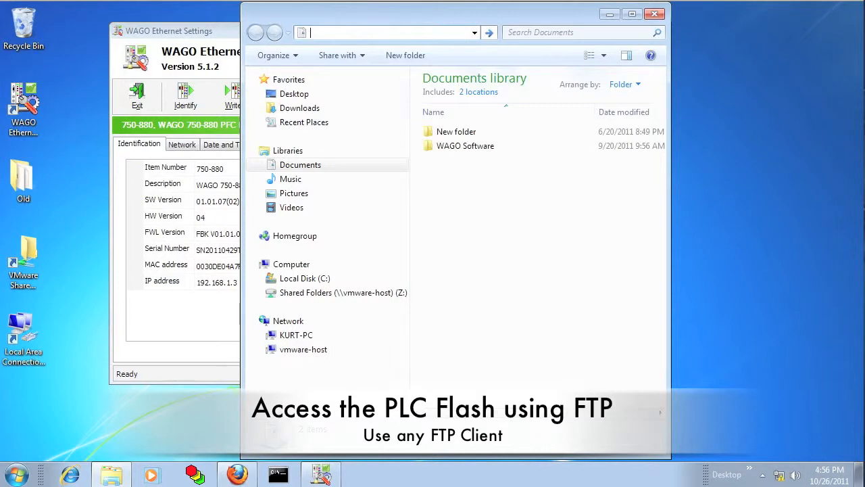
text(ftp)
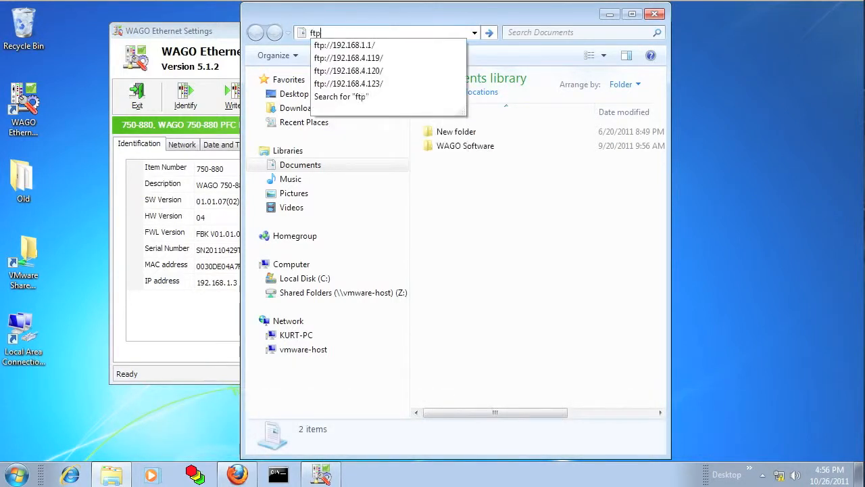
text(://192.1)
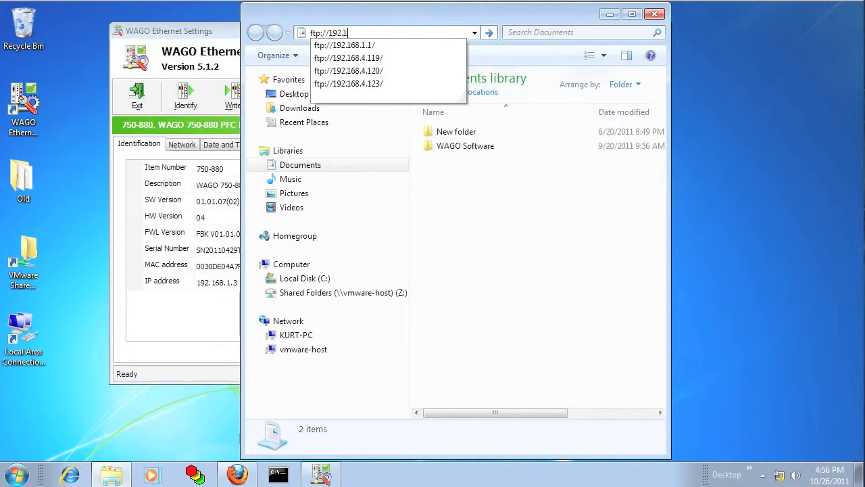
text(68.1.3)
key(Return)
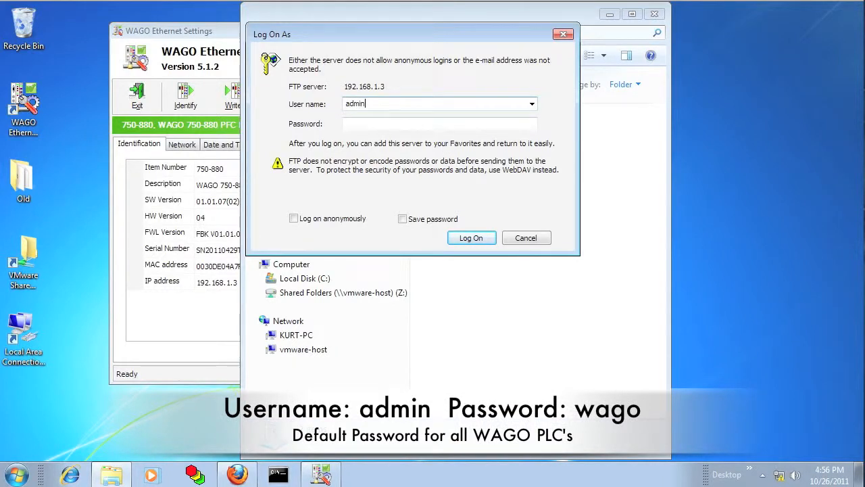
- Log on as admin with the saved password, open the PLC folder, then begin formatting the flash
click(500, 124)
text(wago)
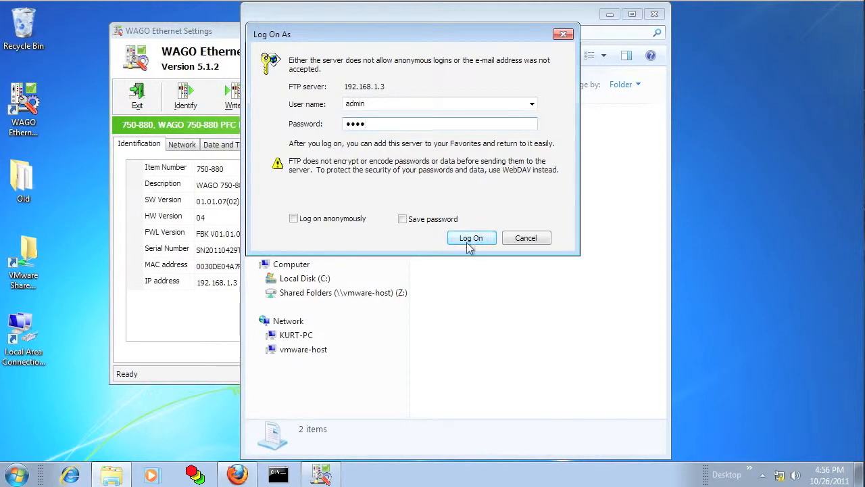
click(433, 221)
click(477, 239)
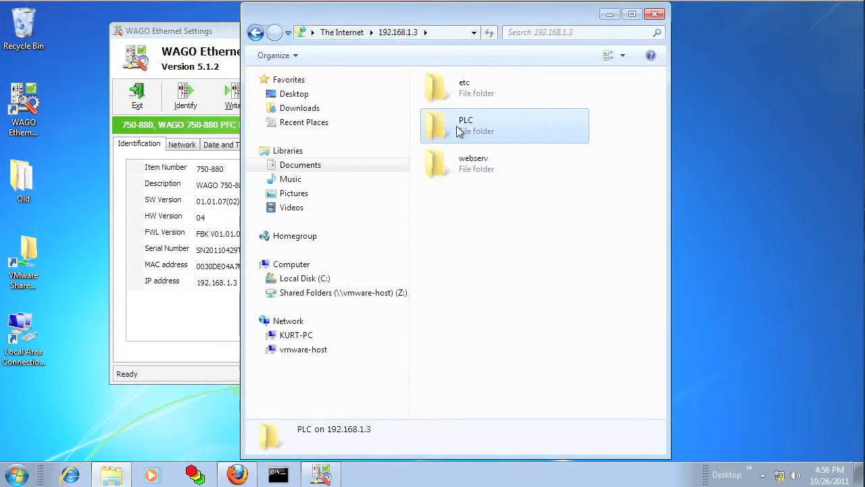
double_click(445, 132)
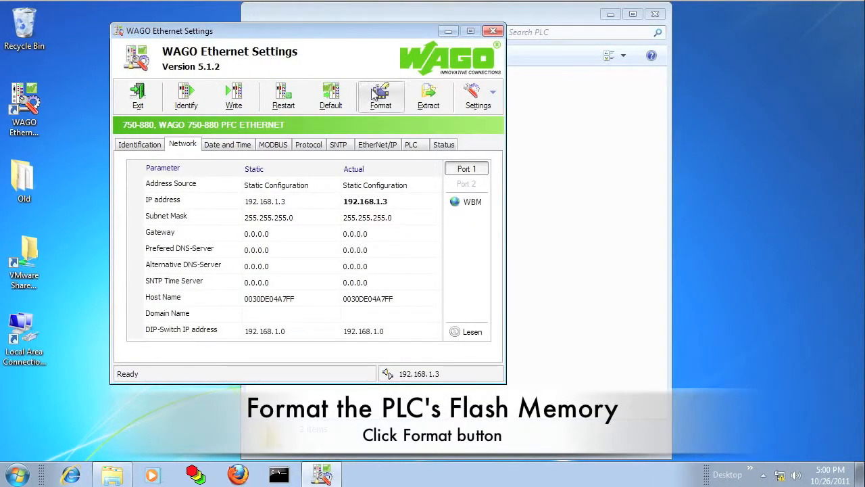
click(376, 97)
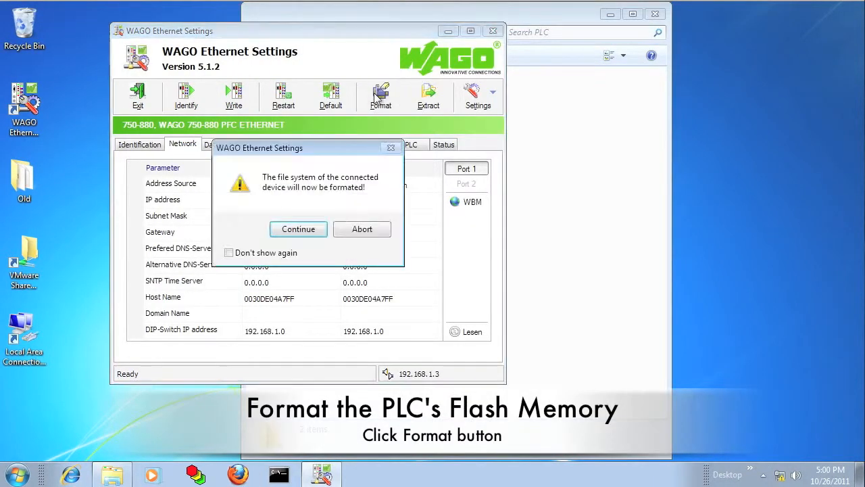
- Confirm formatting the 750-880 flash, extract the default file system, then restart the PLC
click(308, 223)
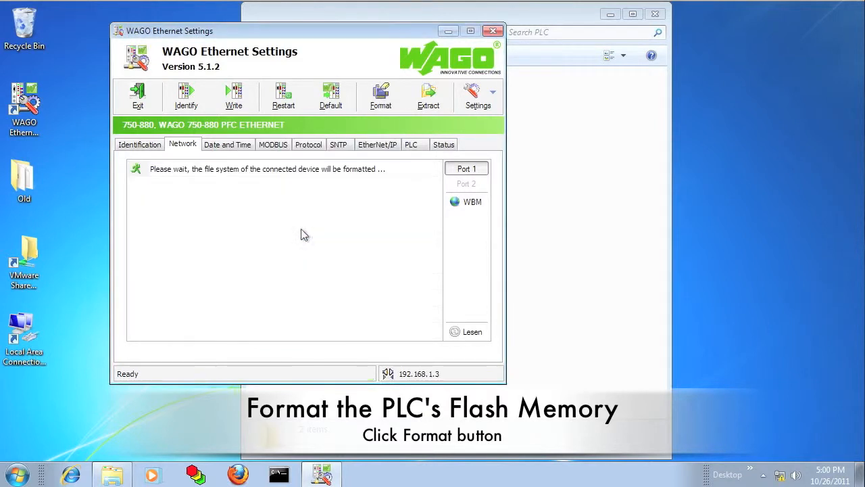
click(433, 98)
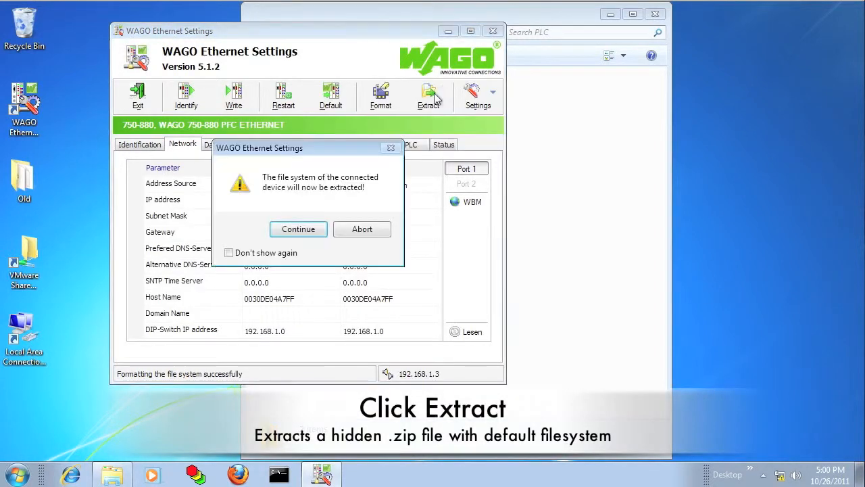
click(298, 231)
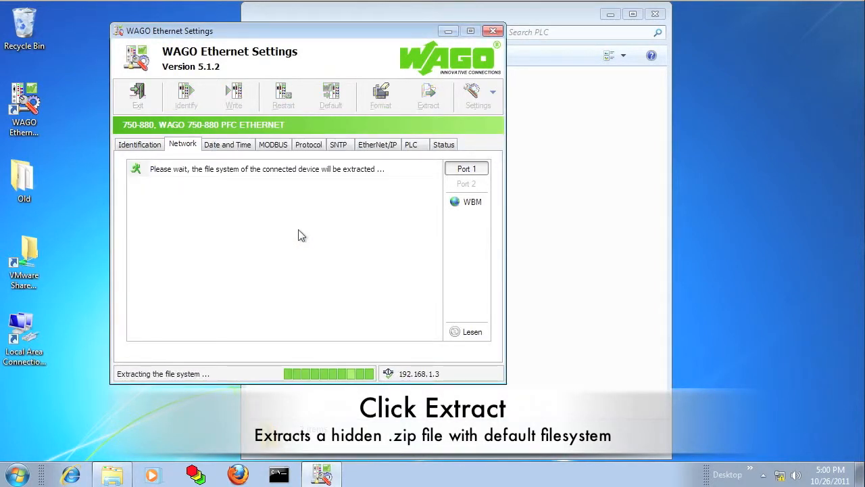
click(285, 99)
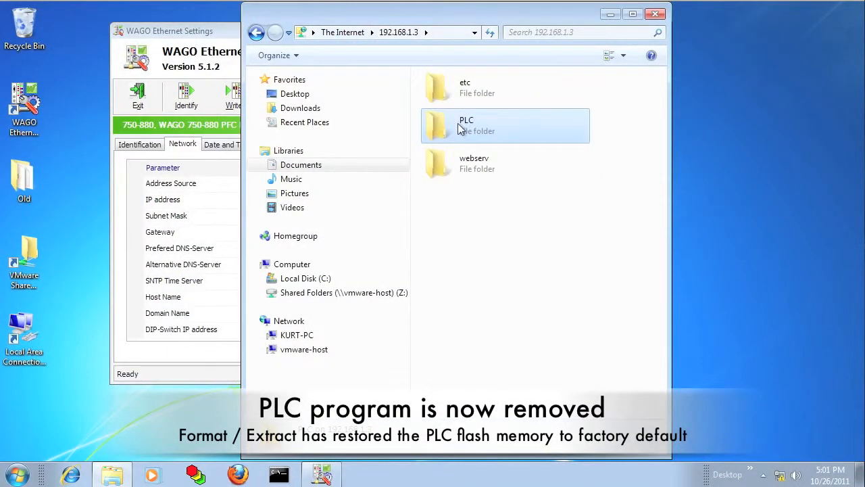
- Check the PLC folder at 192.168.1.3 holds only error_ini.xml and webvisu.htm, then return to Ethernet Settings
double_click(456, 130)
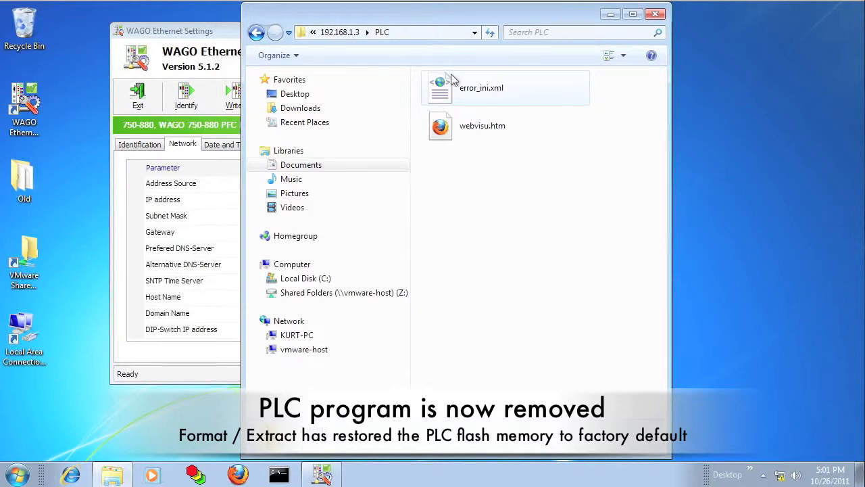
click(209, 35)
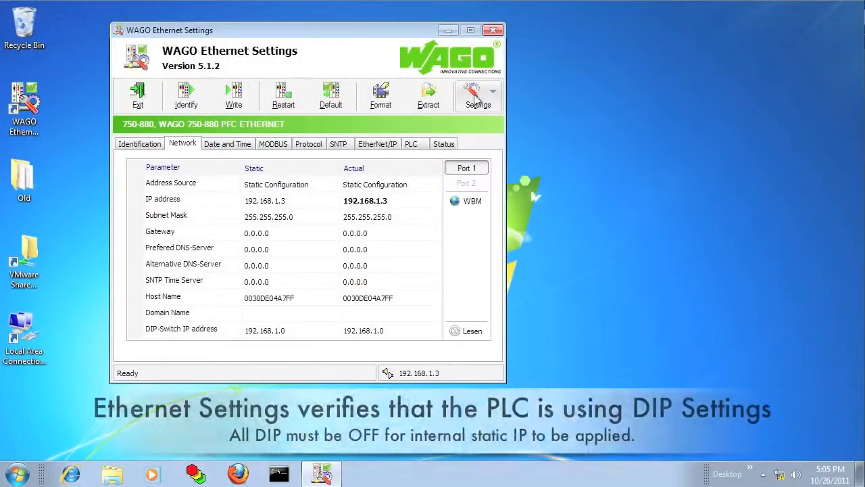
- Reconnect via Communication settings and view identification showing 192.168.1.3 set by DIP-Switch
click(475, 98)
click(487, 123)
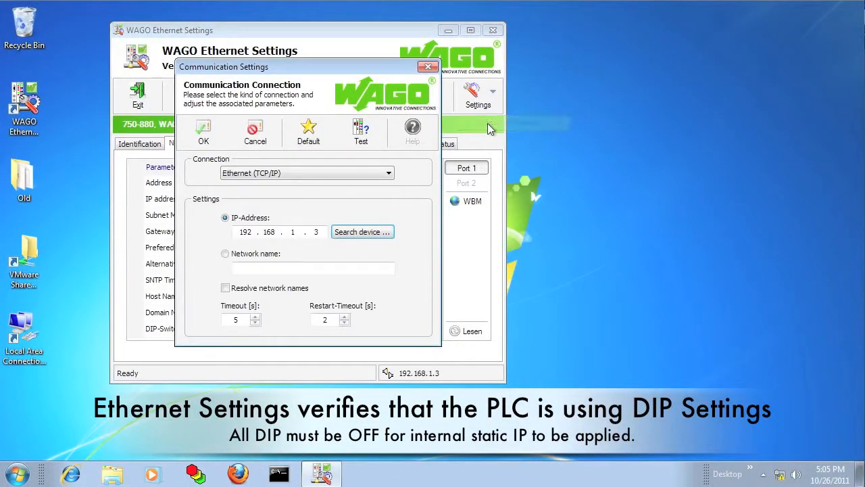
click(207, 143)
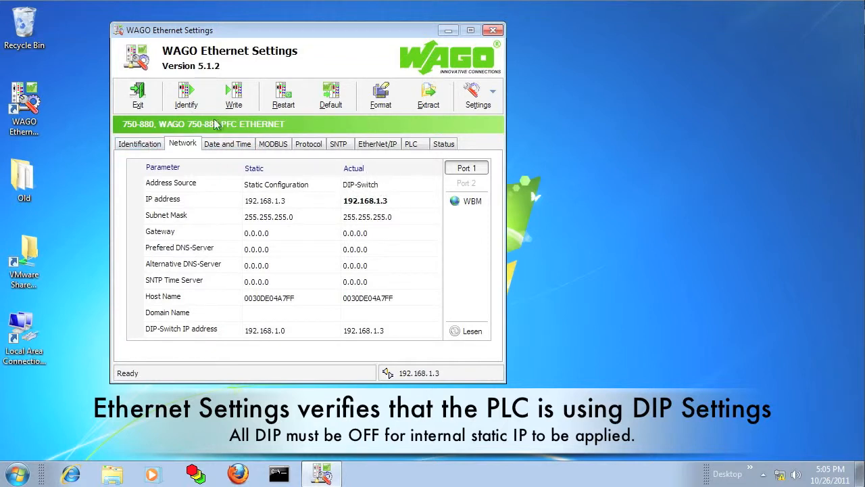
click(144, 147)
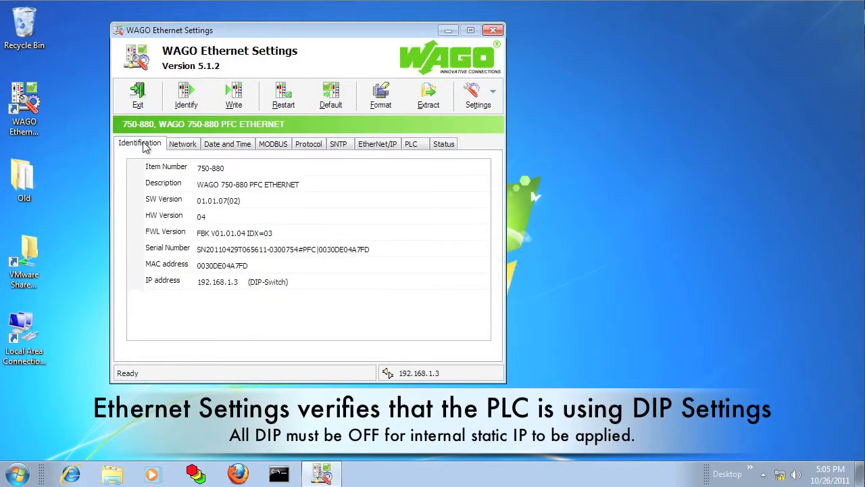